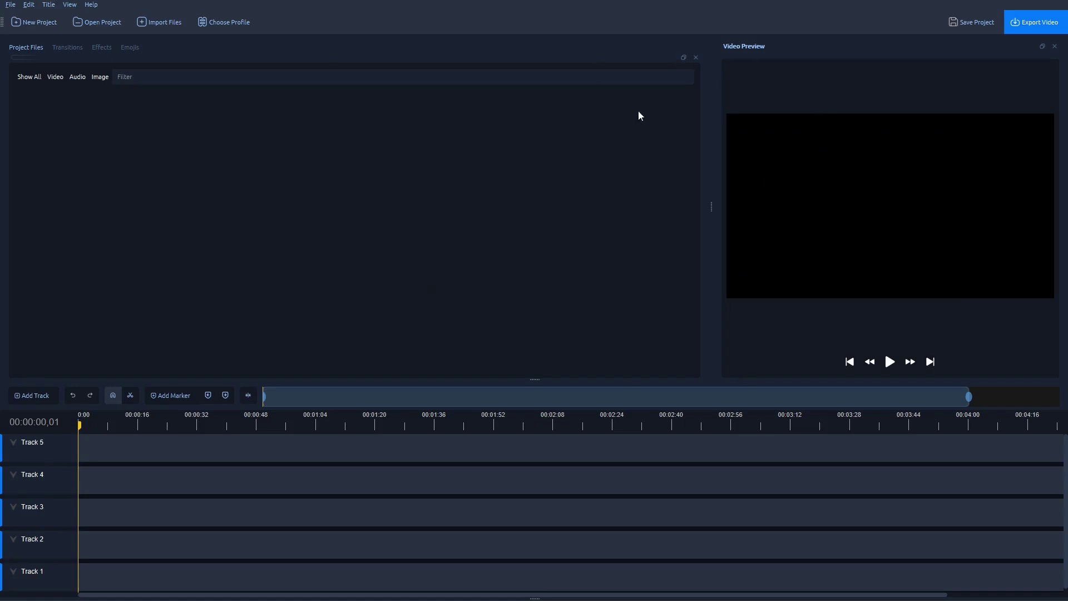
Step: Switch OpenShot to Simple View and bring up the Freeze Frame OpenShot folder in File Explorer
click(71, 5)
mouse_move(112, 53)
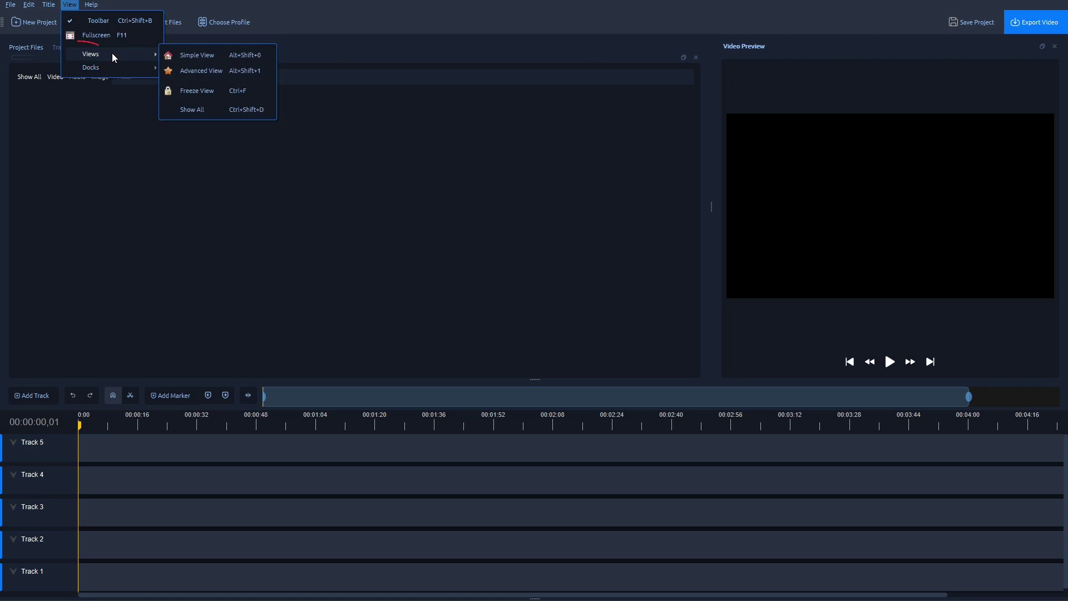
click(198, 56)
key(alt+Tab)
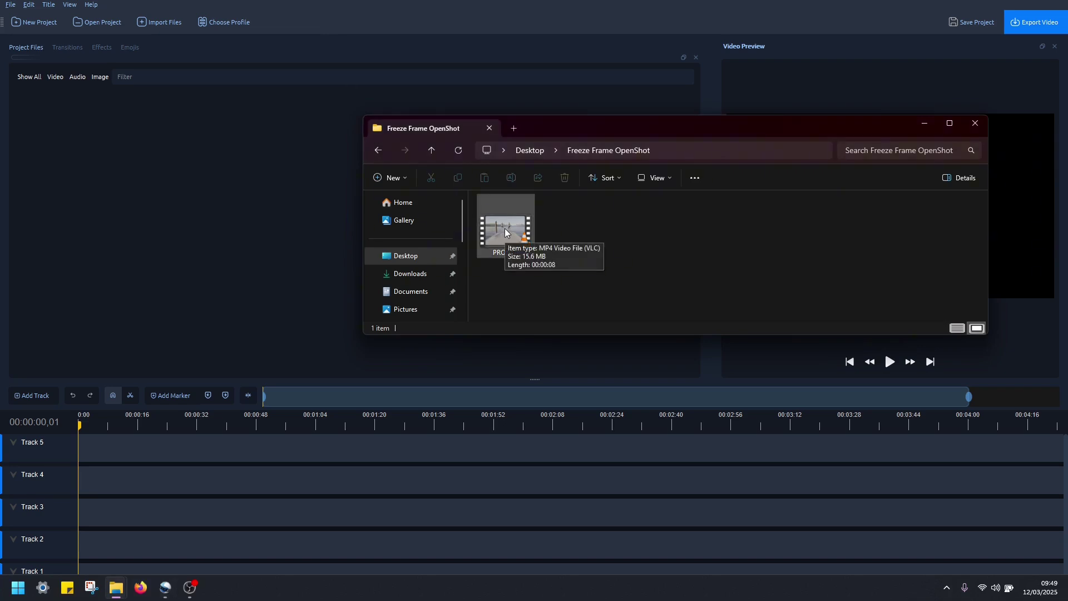
Step: Import PROJECT.mp4 into Project Files and place it at 0:00 on Track 1
drag(505, 232, 153, 160)
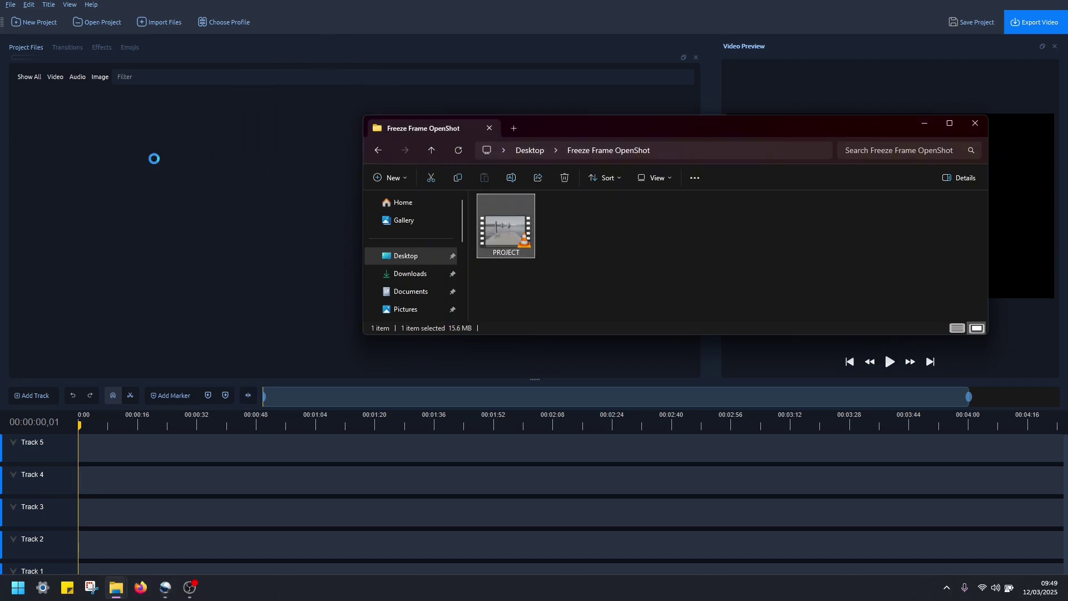
click(163, 156)
drag(50, 108, 112, 577)
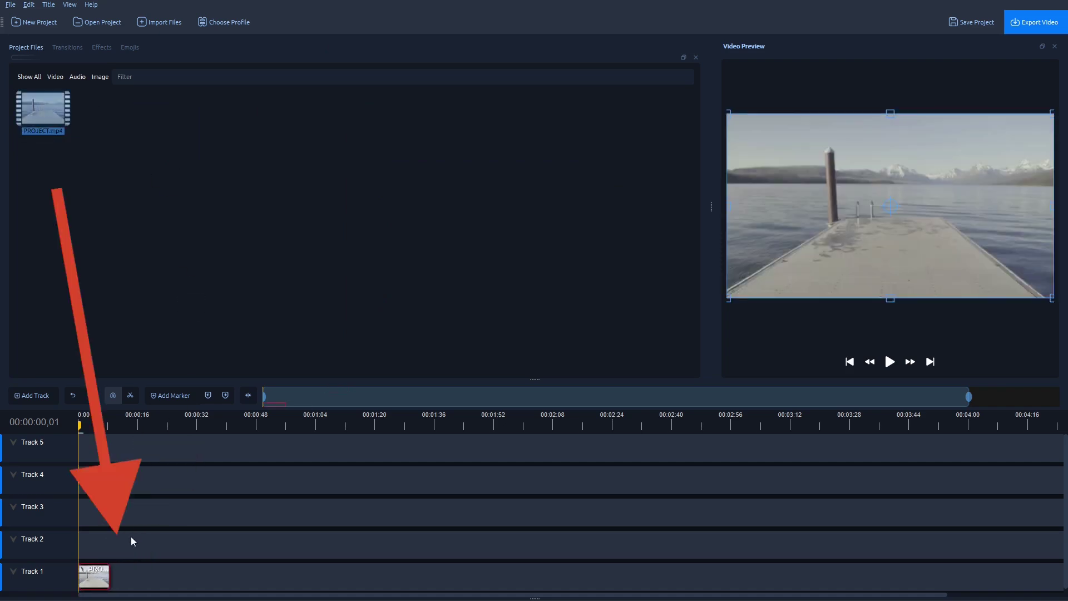
Step: Fit the timeline to the clip, enlarge the preview, and pause at 00:00:04,04 with both men mid-jump
mouse_move(969, 396)
mouse_down()
mouse_move(295, 396)
mouse_move(293, 406)
mouse_up()
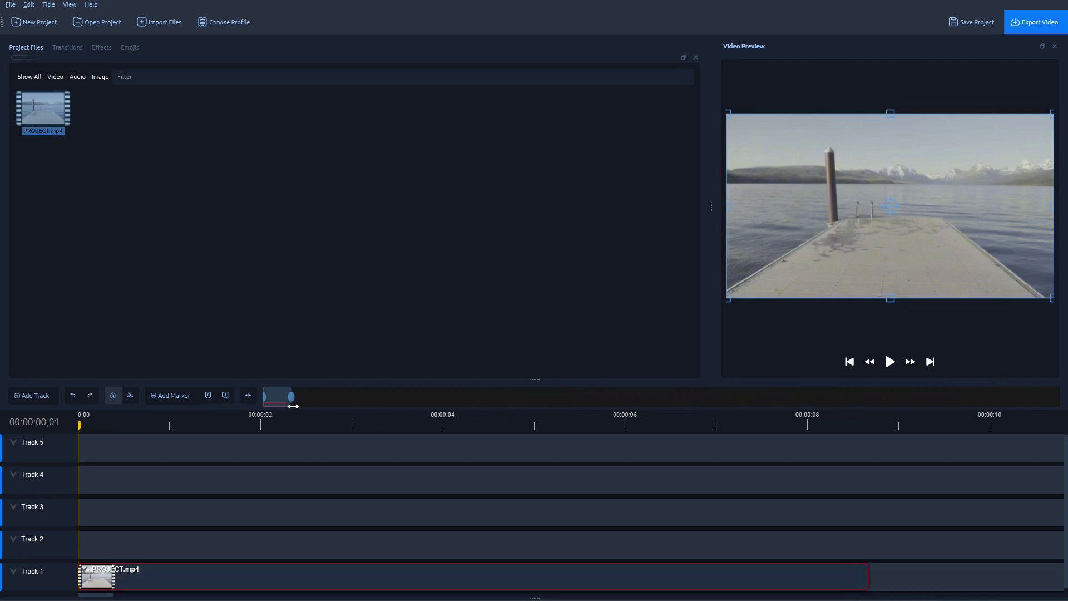
drag(711, 206, 480, 219)
key(space)
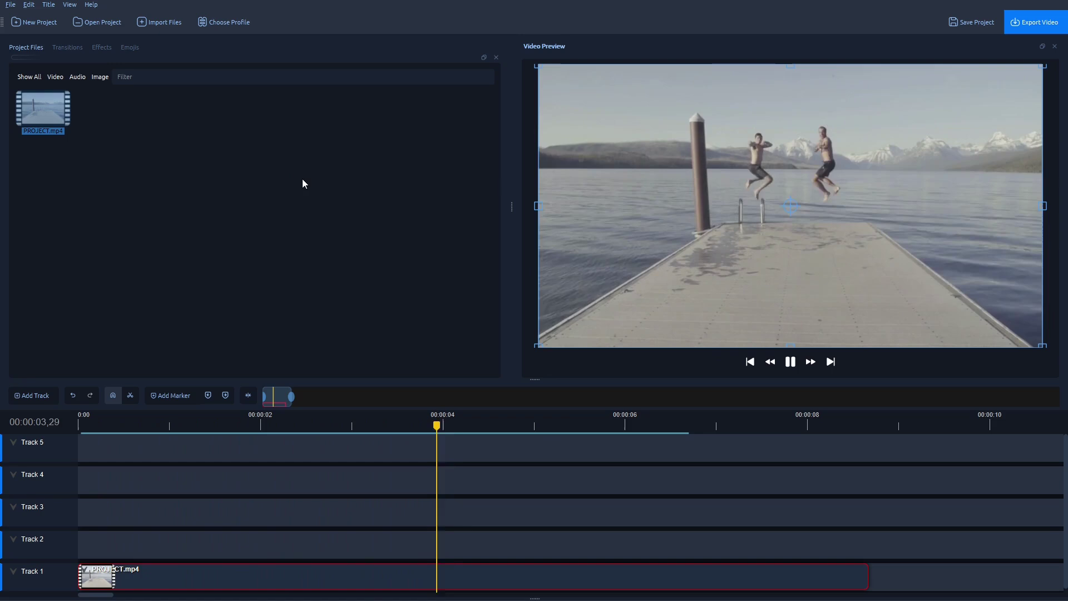
key(space)
drag(495, 426, 452, 426)
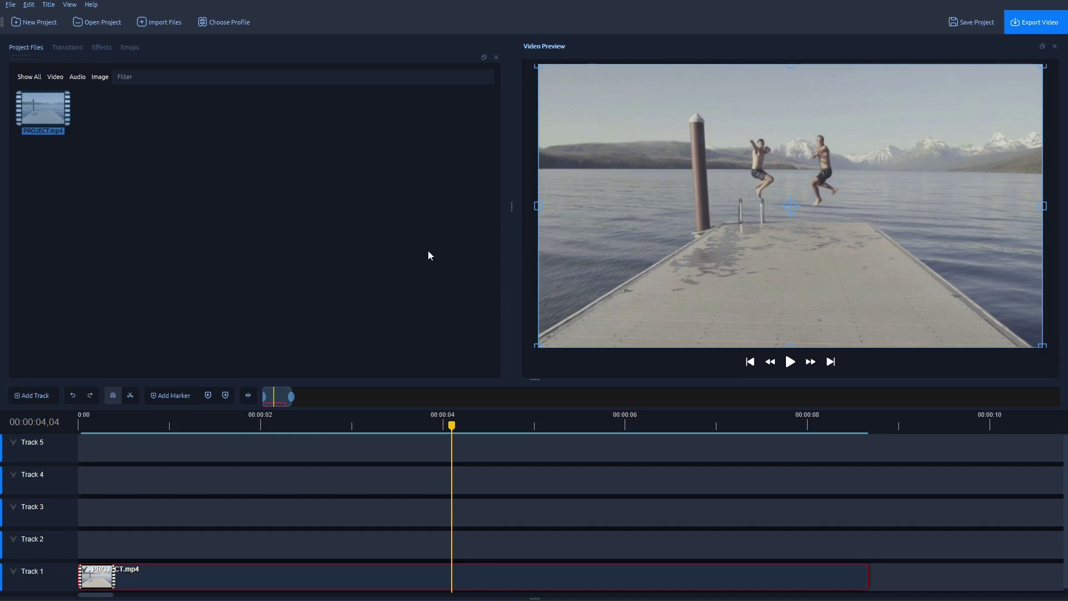
Step: Freeze the Track 1 clip for 2 seconds at 00:00:04,04 using Time > Freeze
right_click(459, 573)
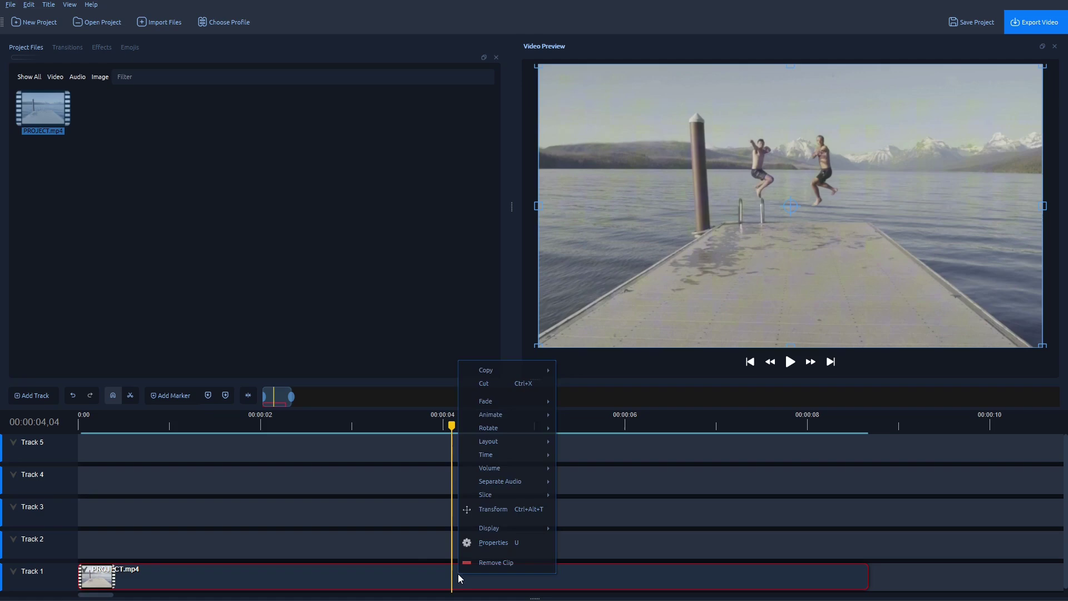
mouse_move(526, 452)
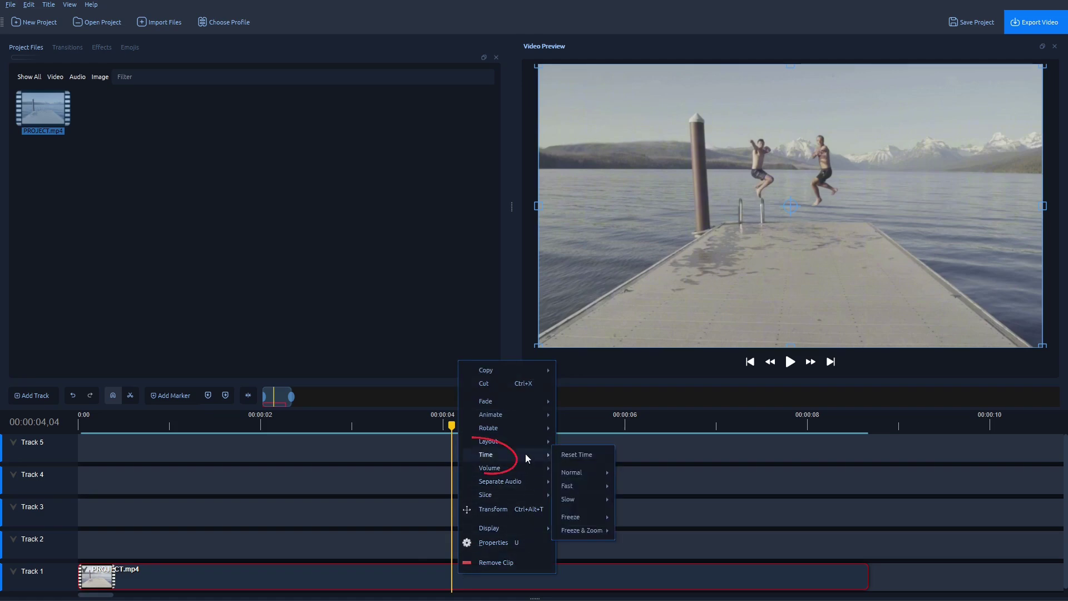
mouse_move(590, 515)
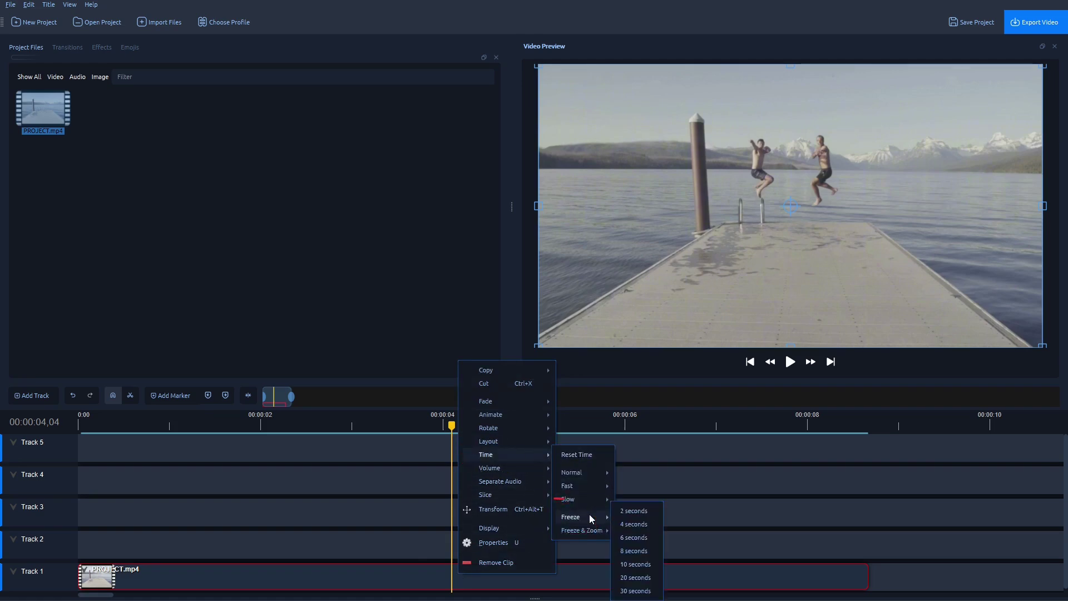
click(633, 512)
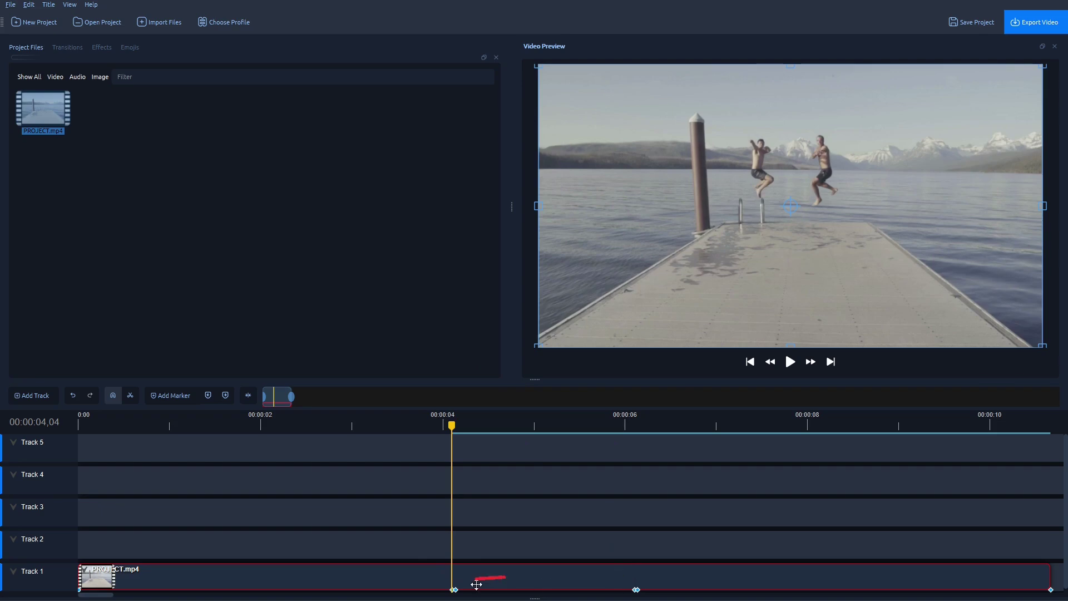
Step: Zoom the timeline in and play from about 1 second to 00:00:06,25 to review the freeze
scroll(487, 561, up, 1)
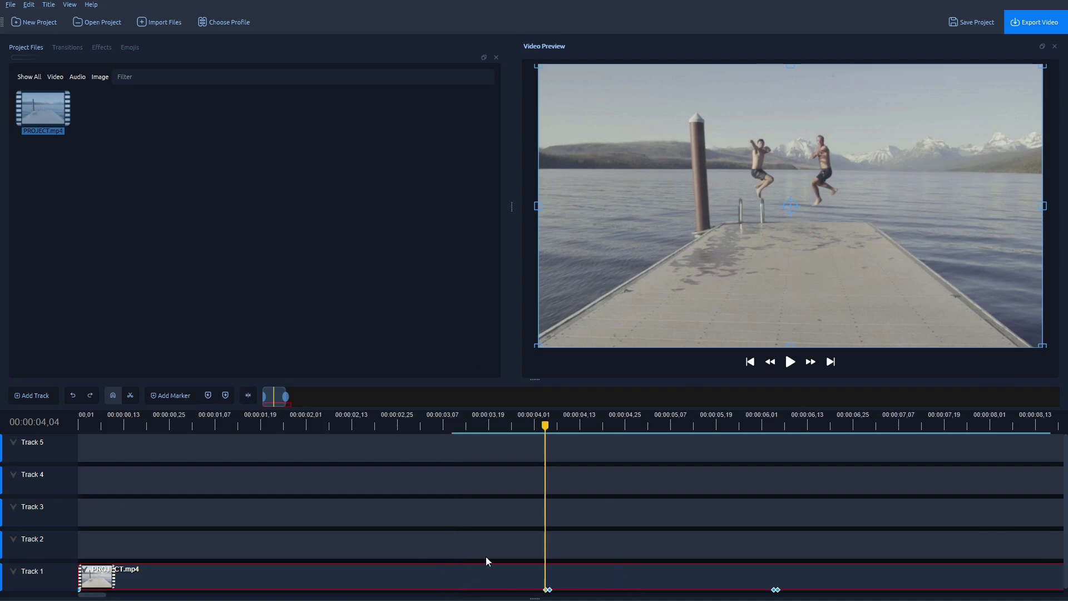
scroll(794, 535, up, 1)
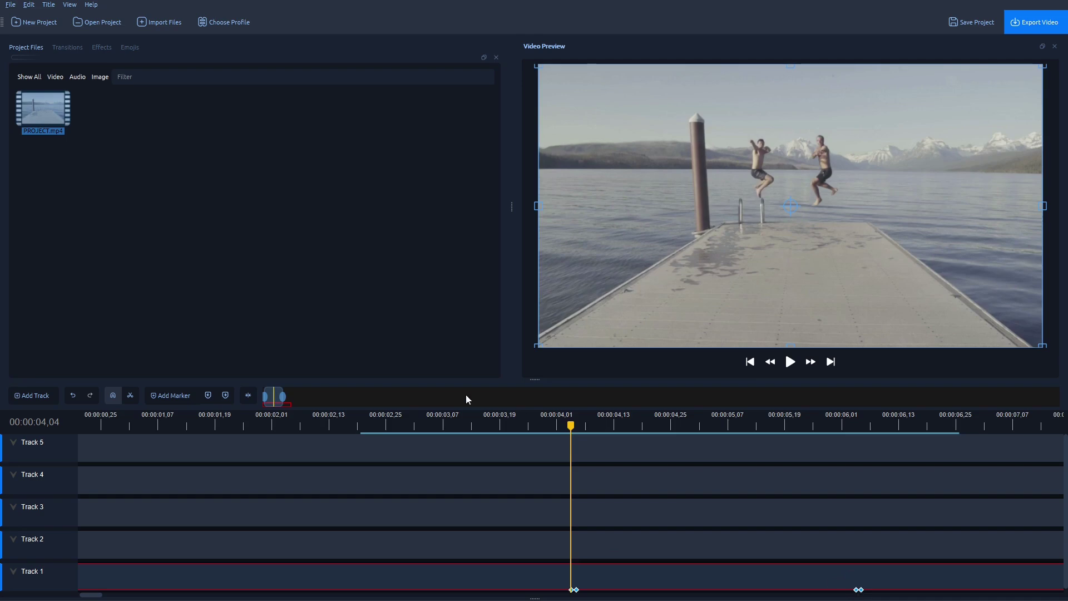
drag(571, 426, 134, 416)
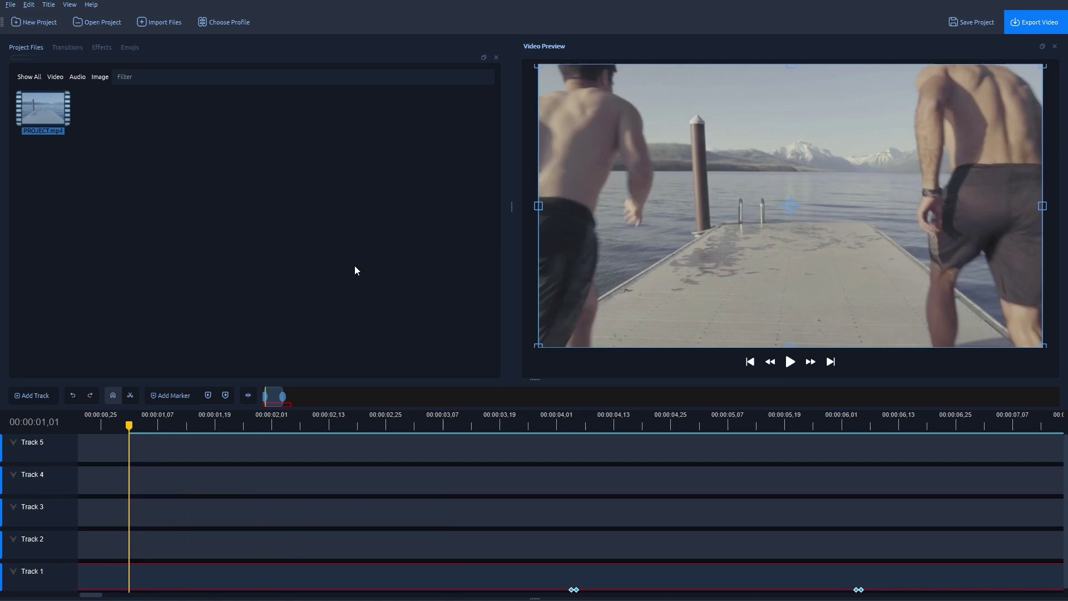
key(space)
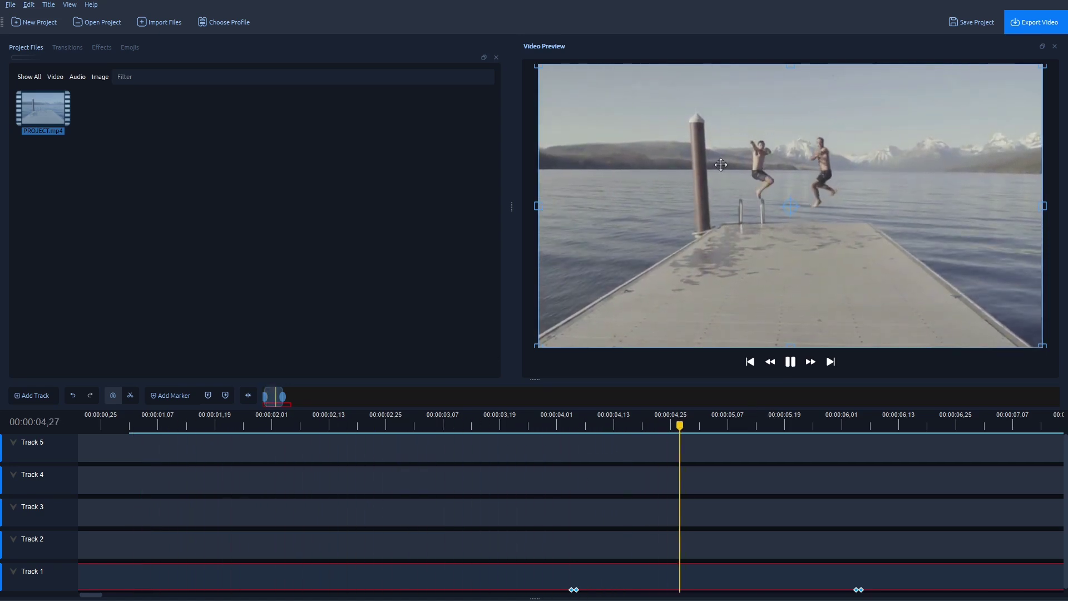
key(space)
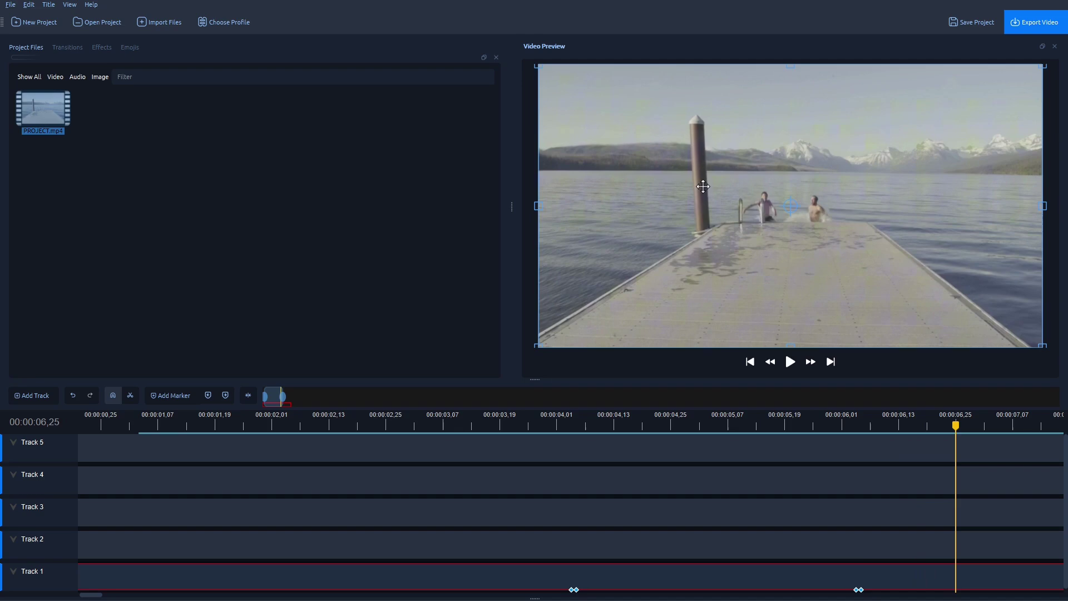
Step: Apply another 2-second freeze to the Track 1 clip at 00:00:06,25
right_click(613, 575)
mouse_move(693, 463)
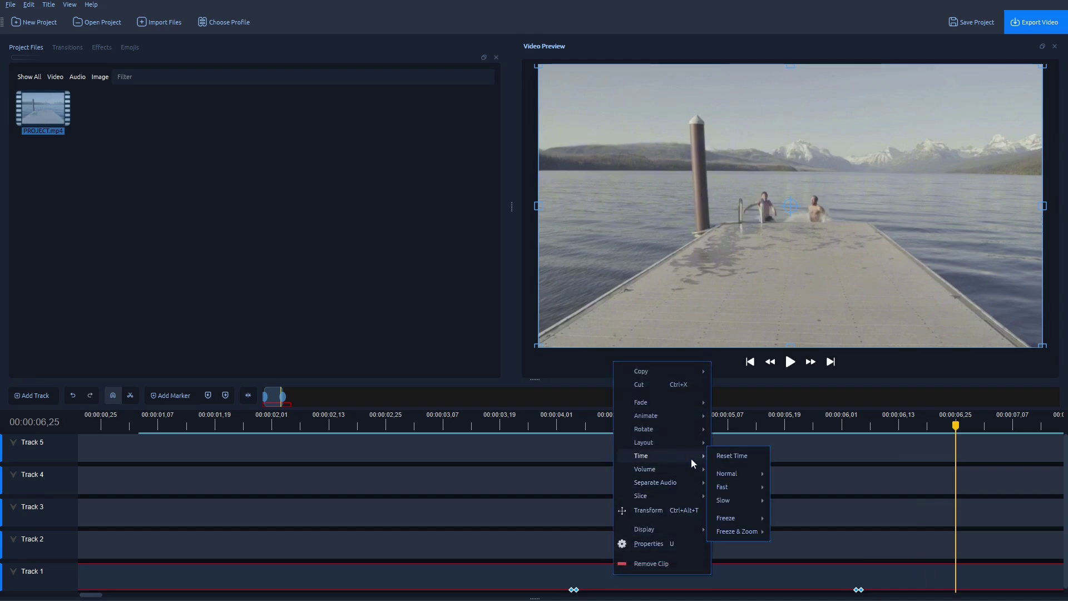
mouse_move(742, 520)
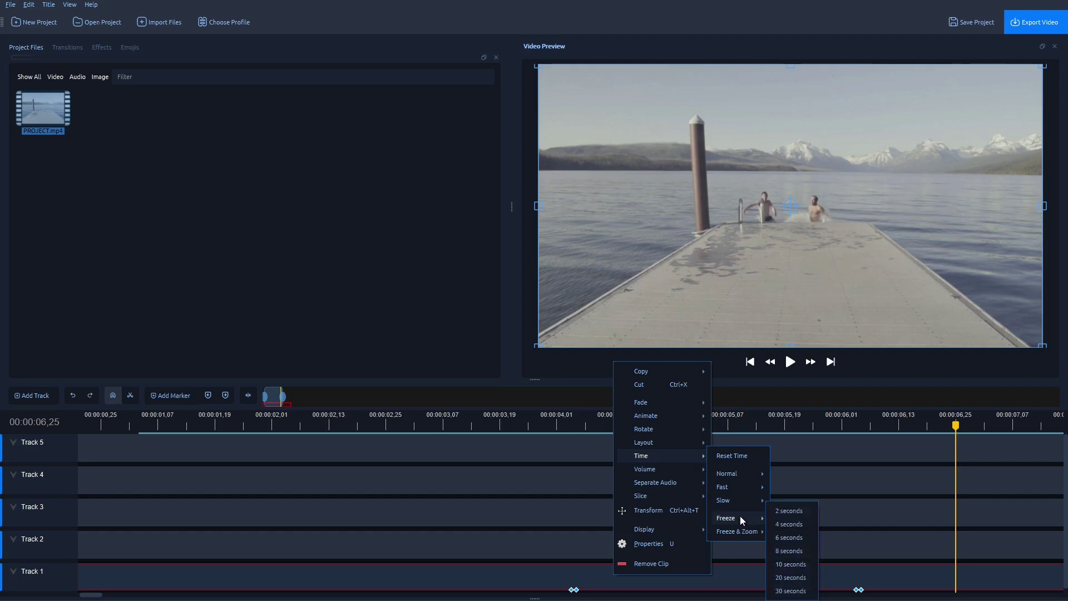
click(792, 512)
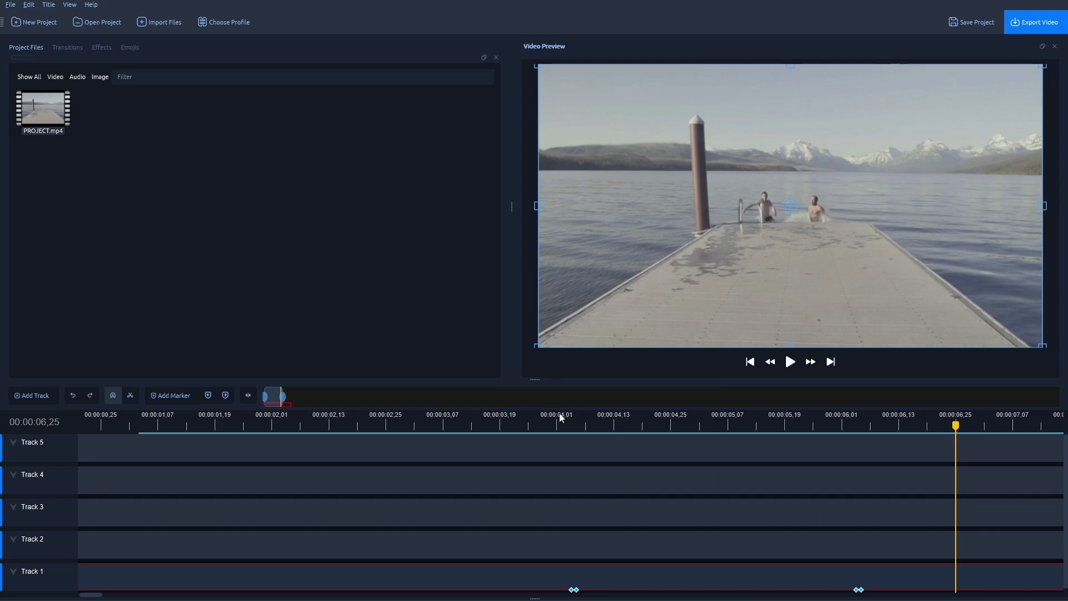
Step: Set the playhead to 00:00:04,05, one frame past 00:00:04,04, and zoom the timeline in
click(571, 420)
click(576, 424)
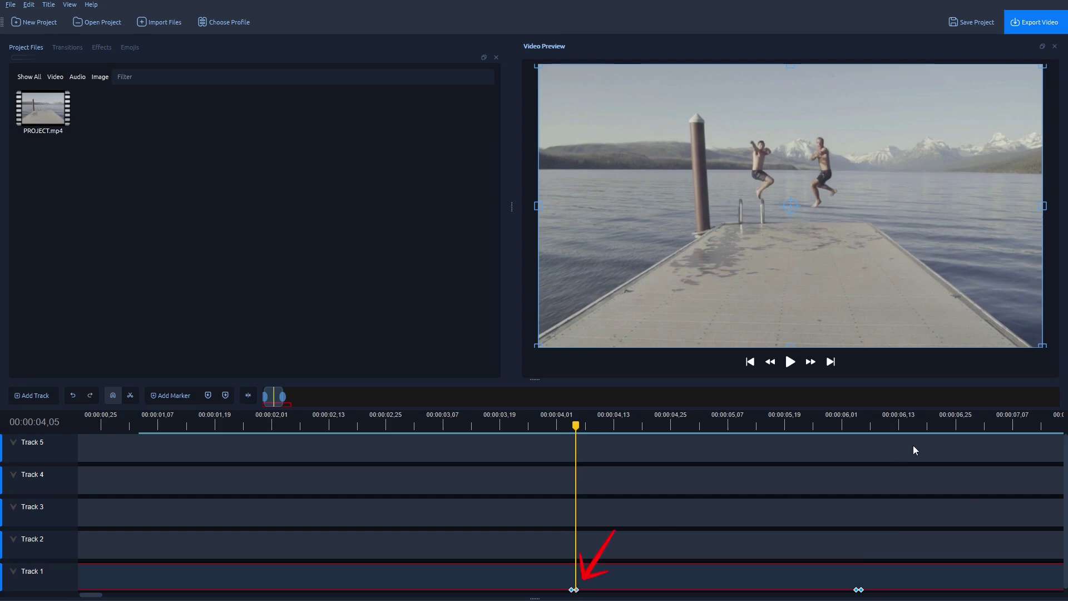
scroll(965, 449, up, 2)
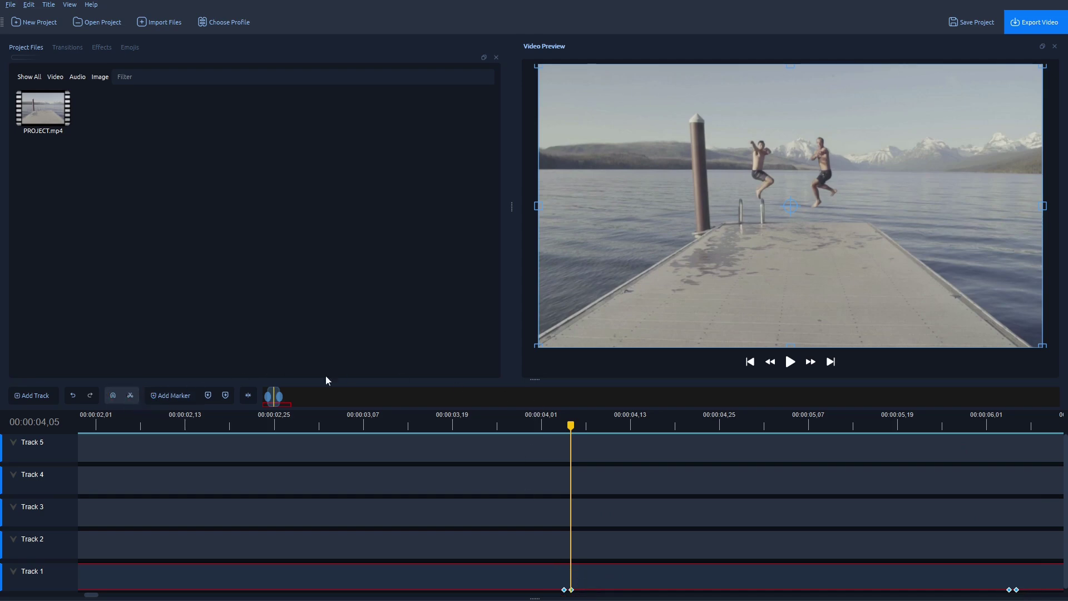
Step: Split the Track 1 clip at 00:00:04,05 and again at 00:00:06,06
click(573, 573)
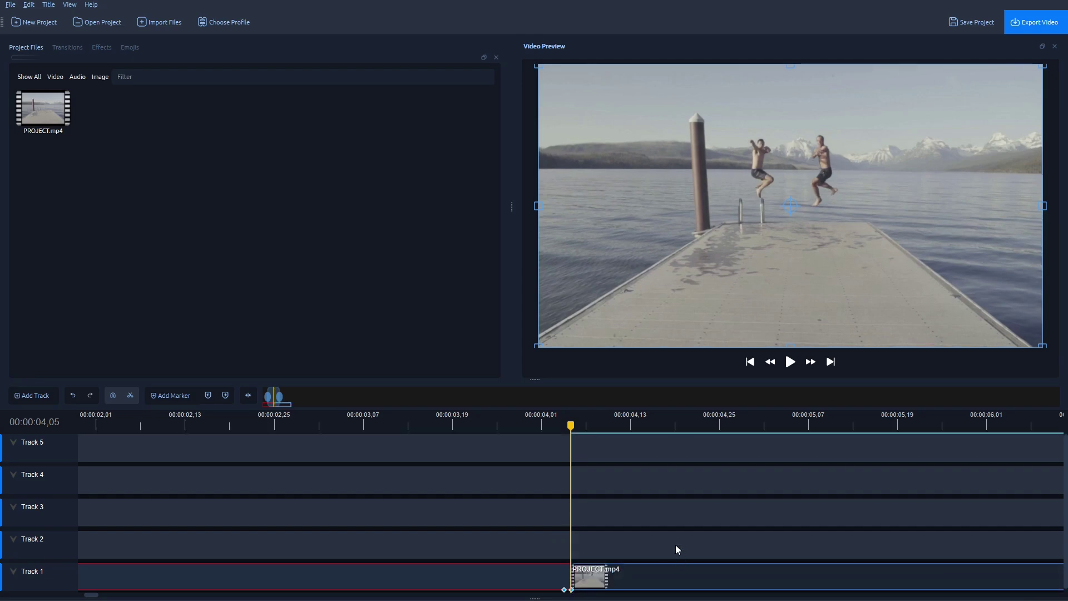
drag(571, 424, 1027, 457)
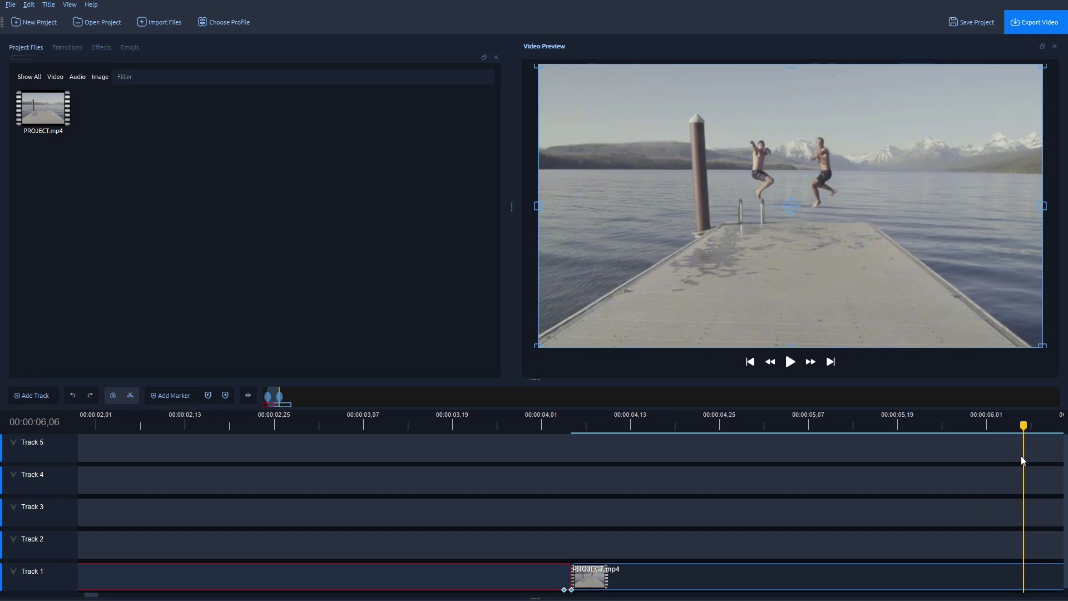
mouse_move(1020, 456)
mouse_down()
mouse_move(944, 456)
mouse_move(1030, 462)
mouse_up()
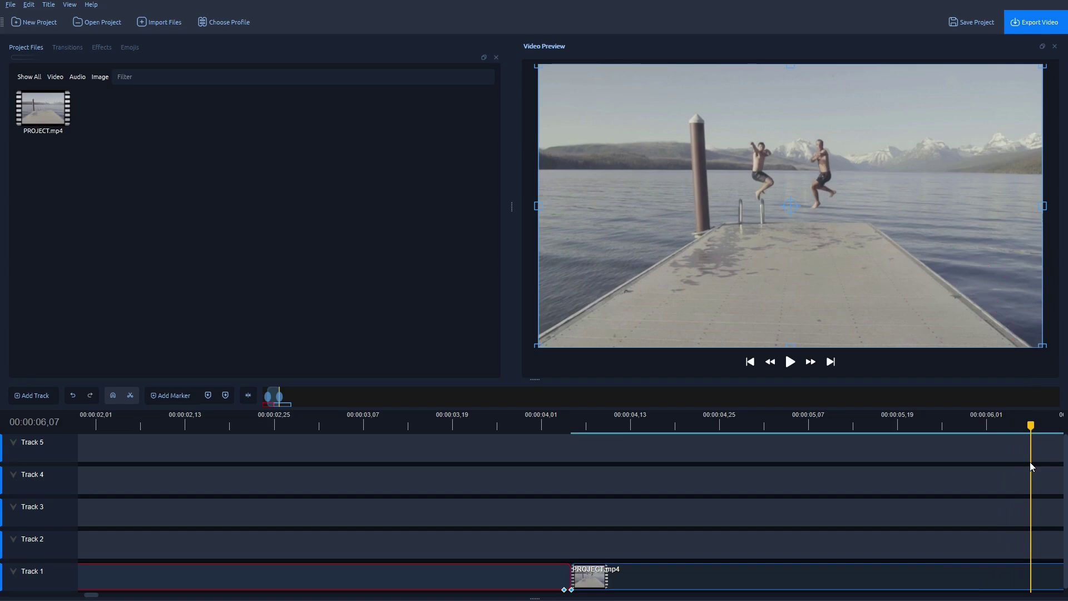
drag(1030, 462, 1027, 462)
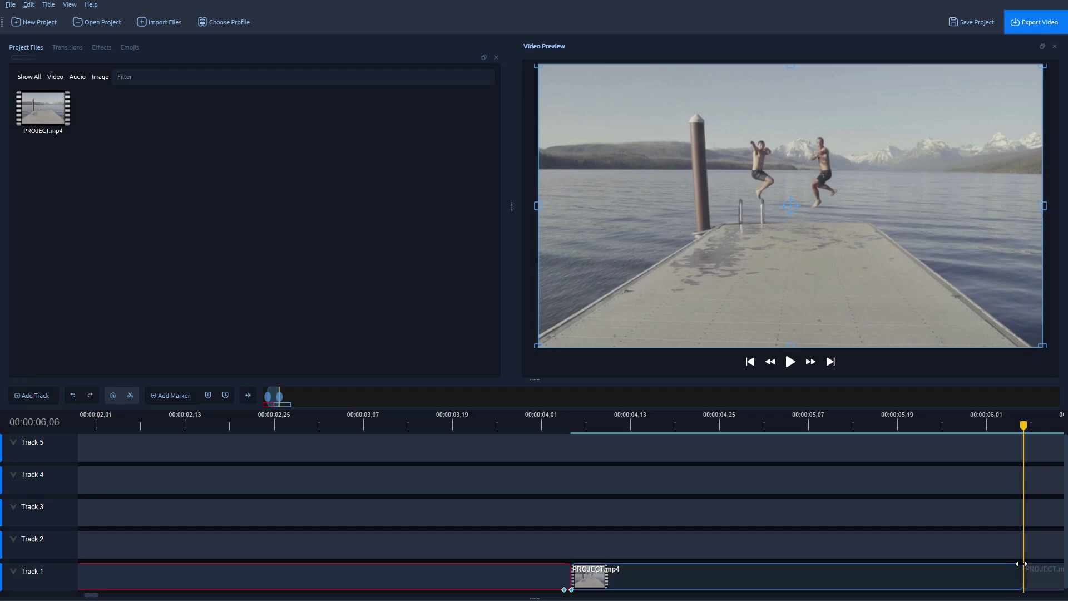
click(1025, 572)
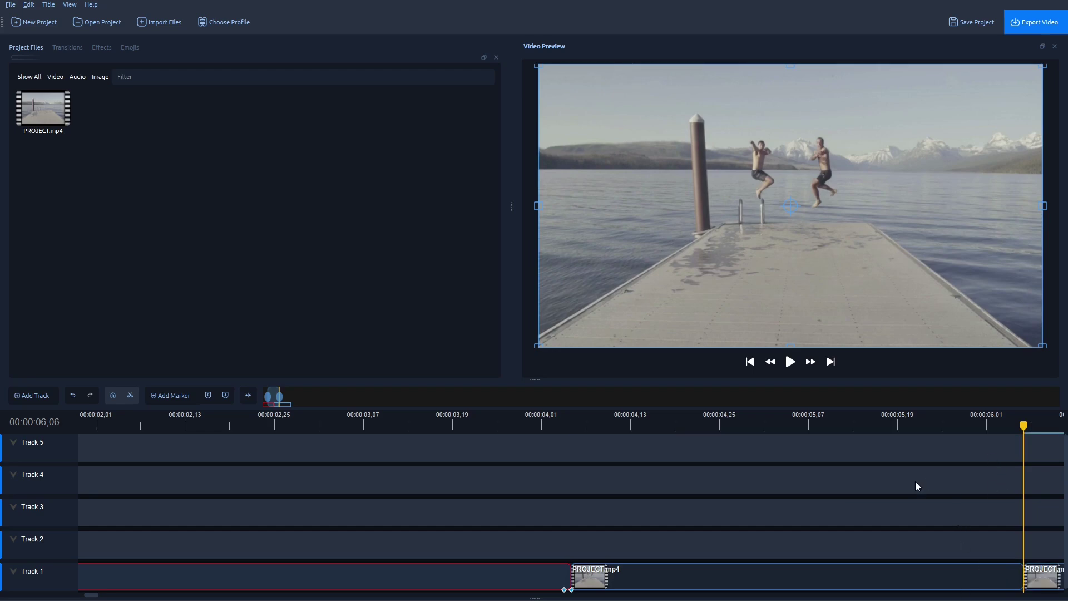
Step: Zoom the timeline so the clips are easier to see and enable snapping
scroll(891, 489, down, 2)
scroll(405, 490, down, 4)
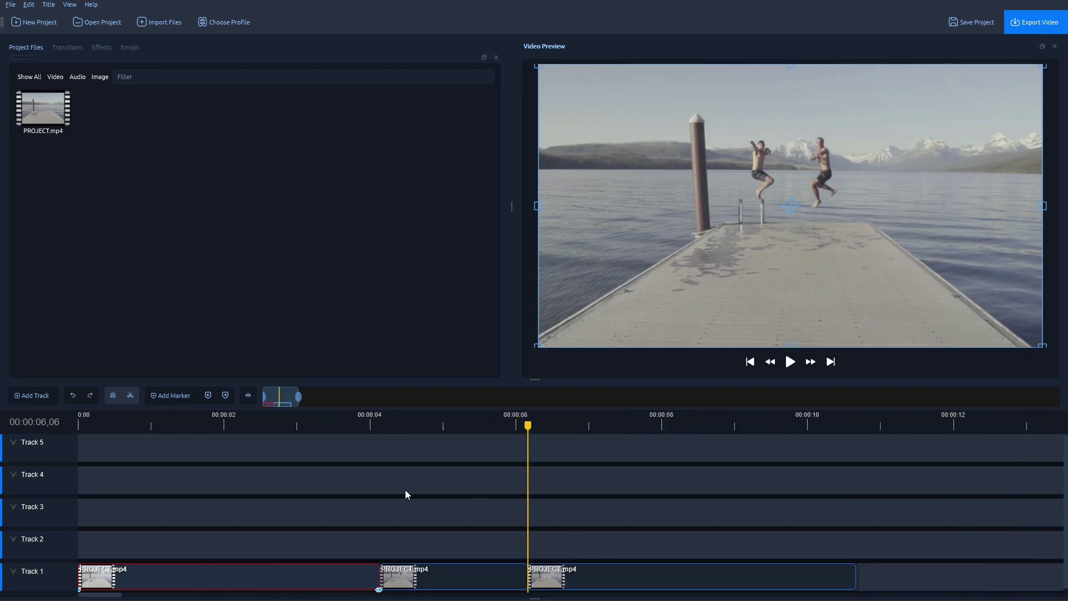
scroll(410, 492, down, 1)
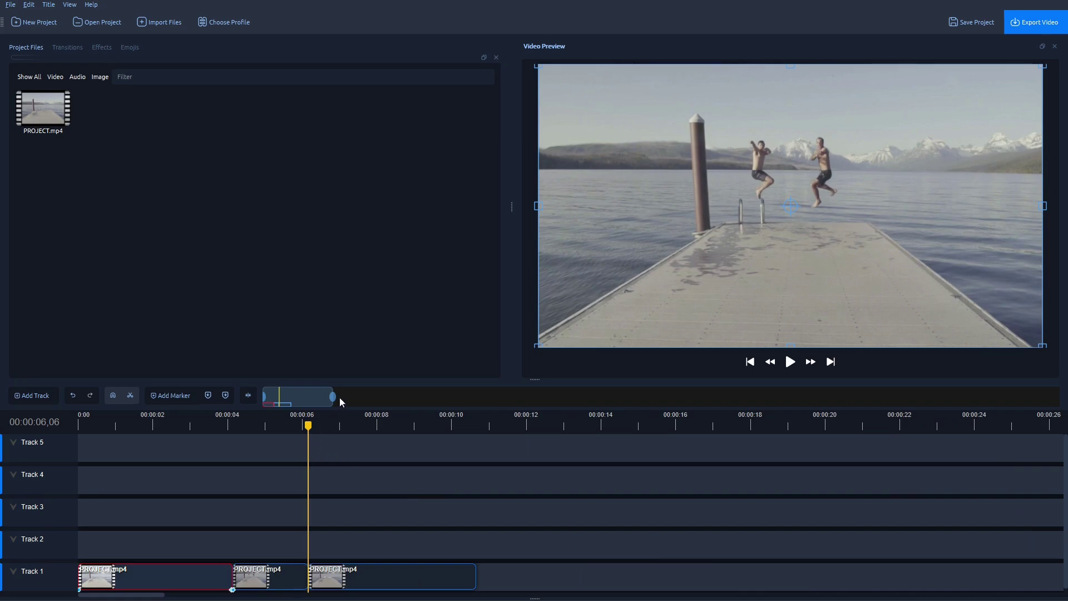
drag(332, 397, 301, 397)
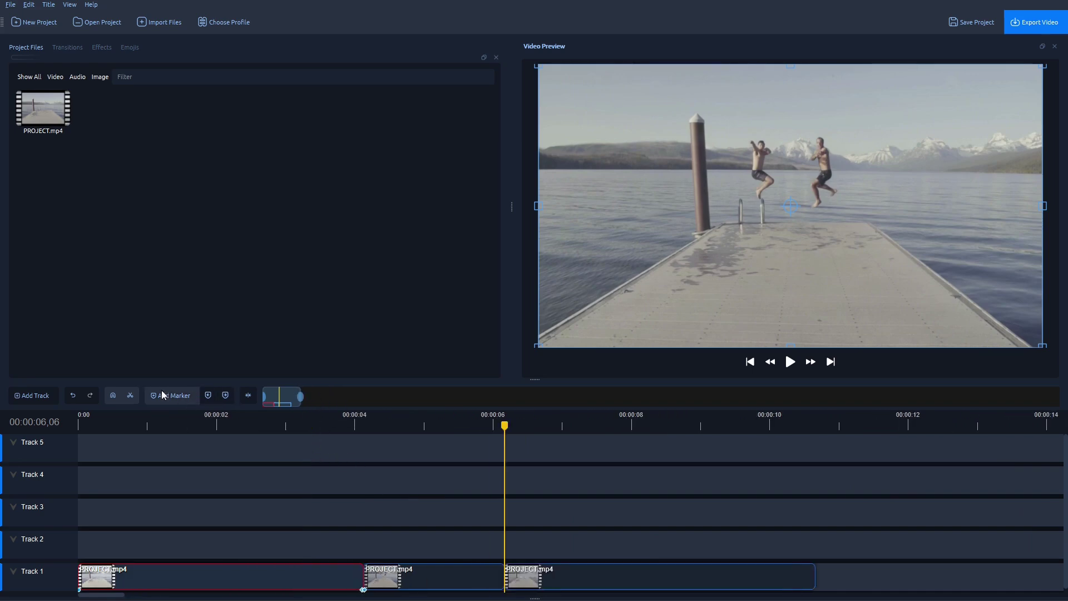
click(113, 395)
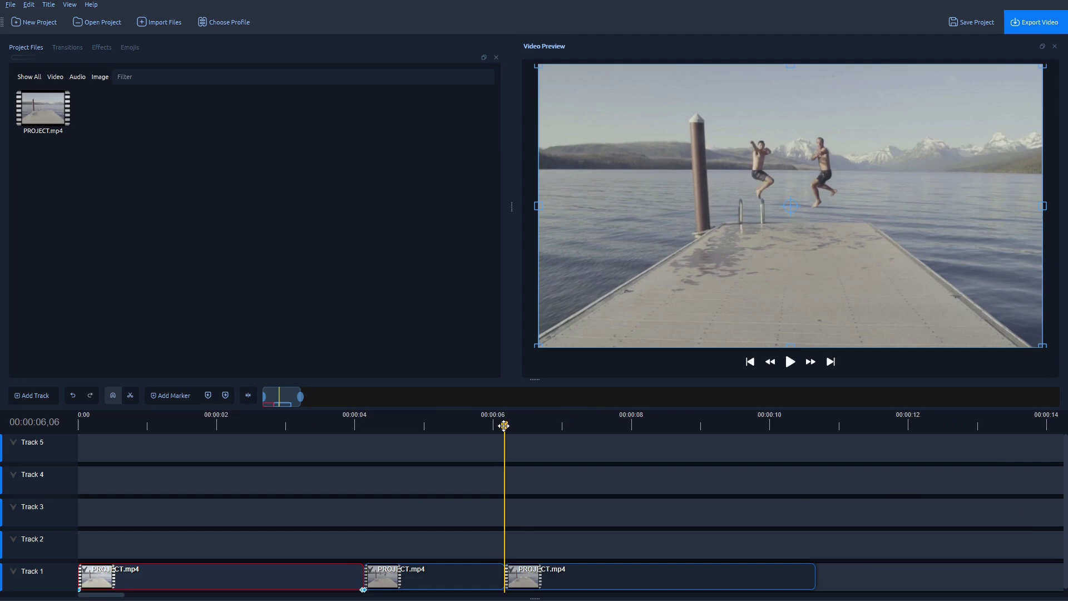
Step: Play the three clips from near the start to 00:00:07,03, then select the middle clip
drag(504, 426, 210, 424)
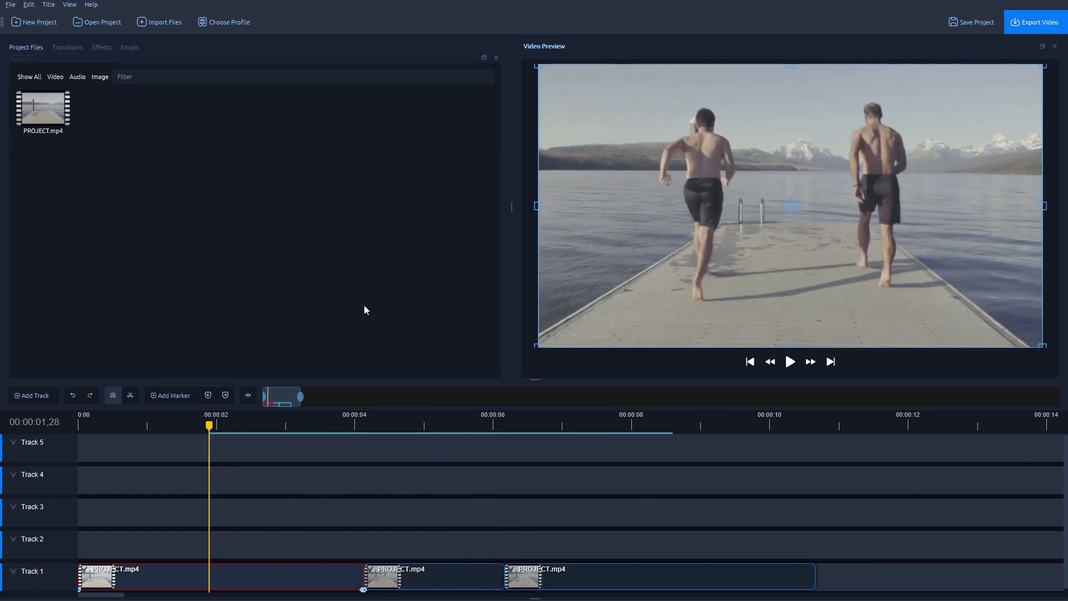
key(space)
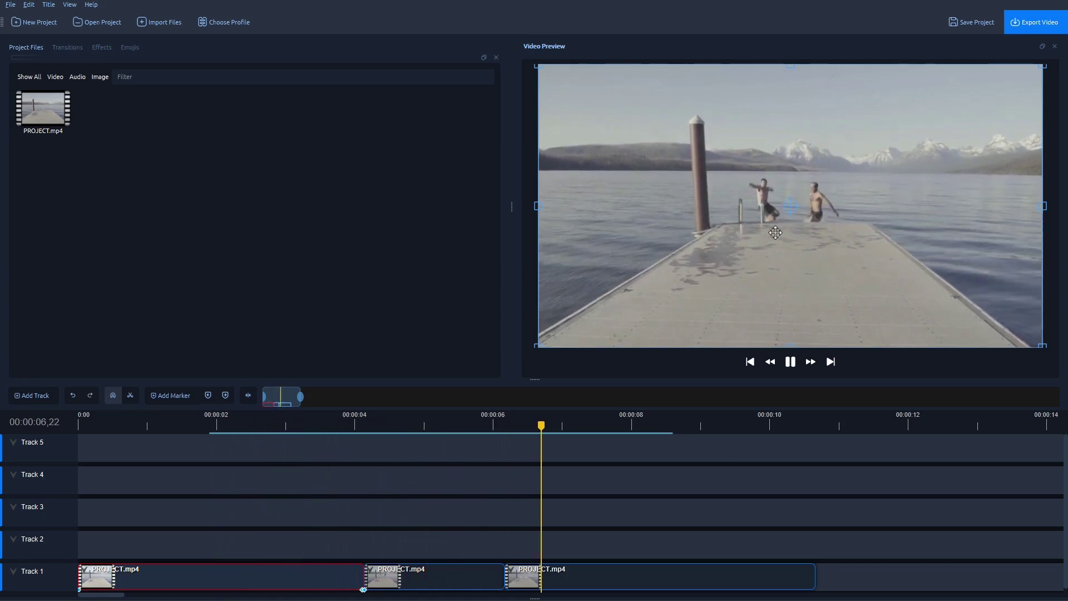
key(space)
click(431, 577)
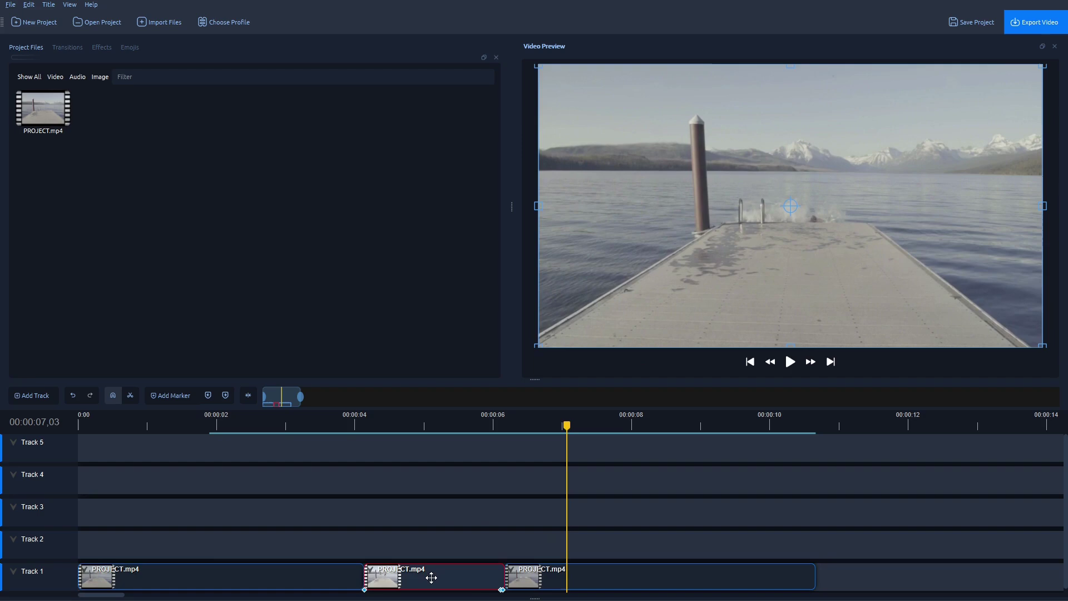
Step: Show the middle clip's properties (2.03 s duration at position 4.13), then reopen its menu
right_click(431, 578)
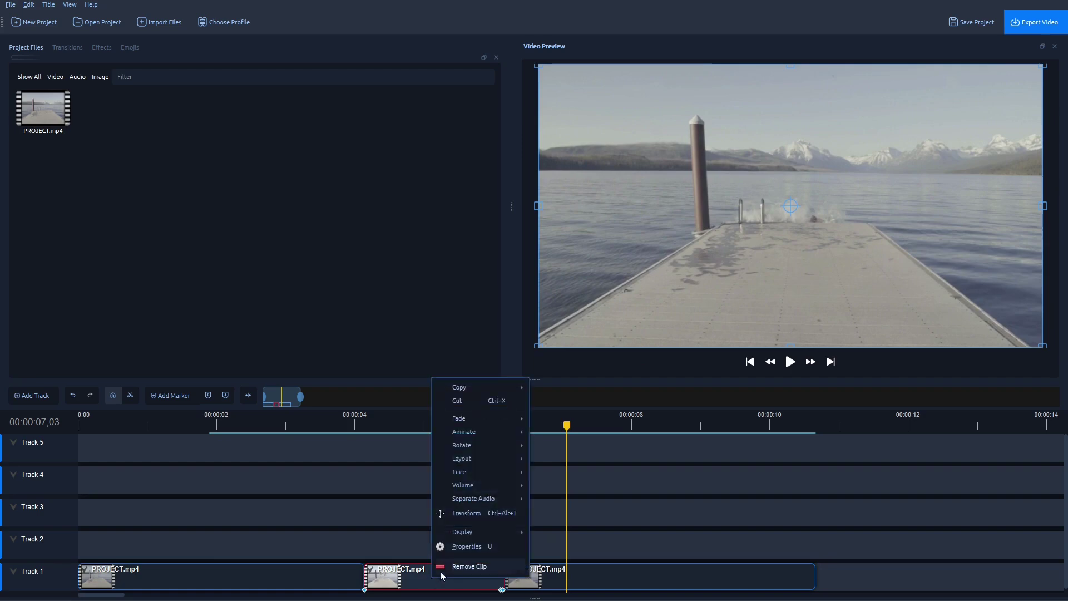
click(472, 546)
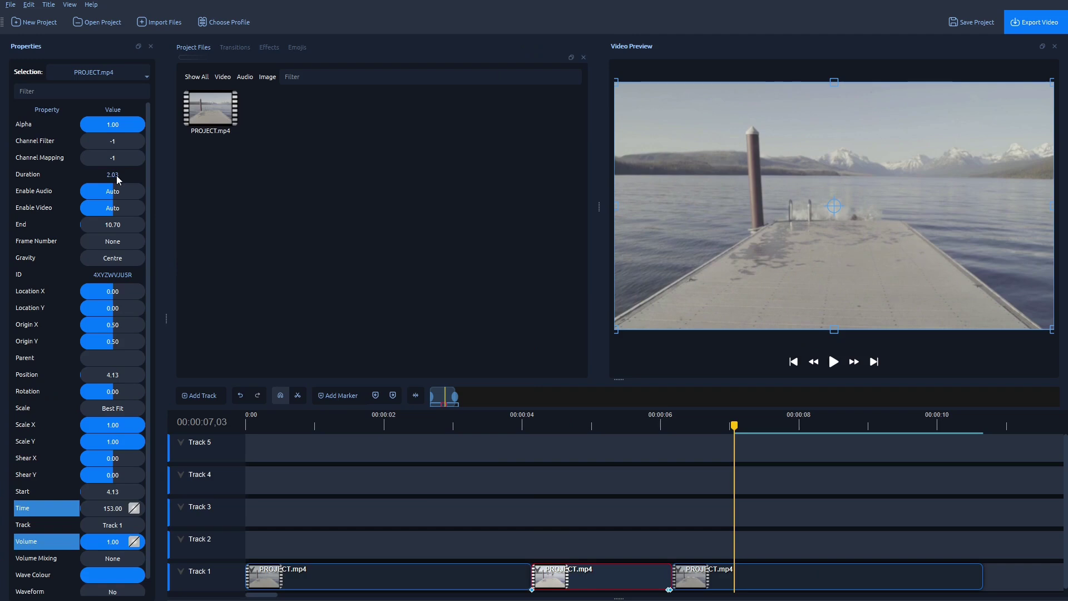
right_click(608, 569)
Step: Trim the middle freeze-frame clip's end to a 1.00-second duration, keeping its 4.13 start
mouse_move(670, 466)
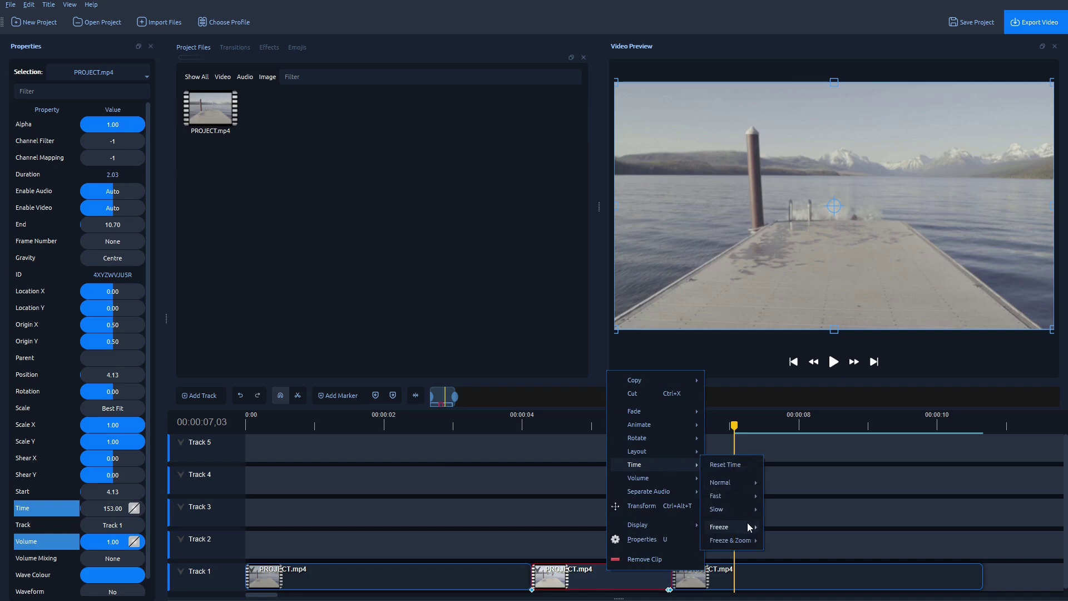
mouse_move(745, 525)
click(526, 285)
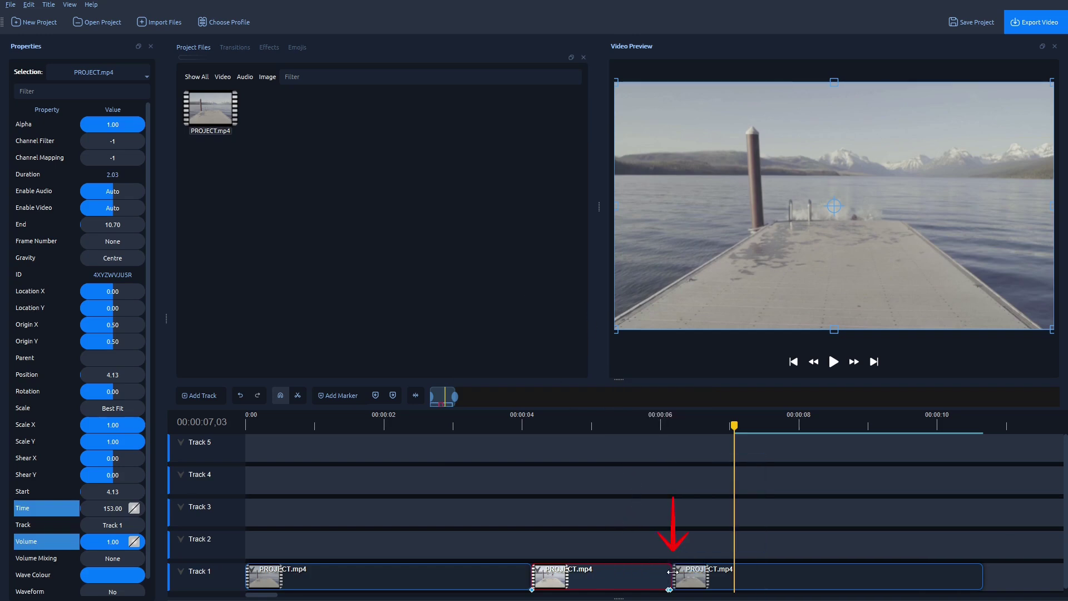
drag(673, 572, 619, 574)
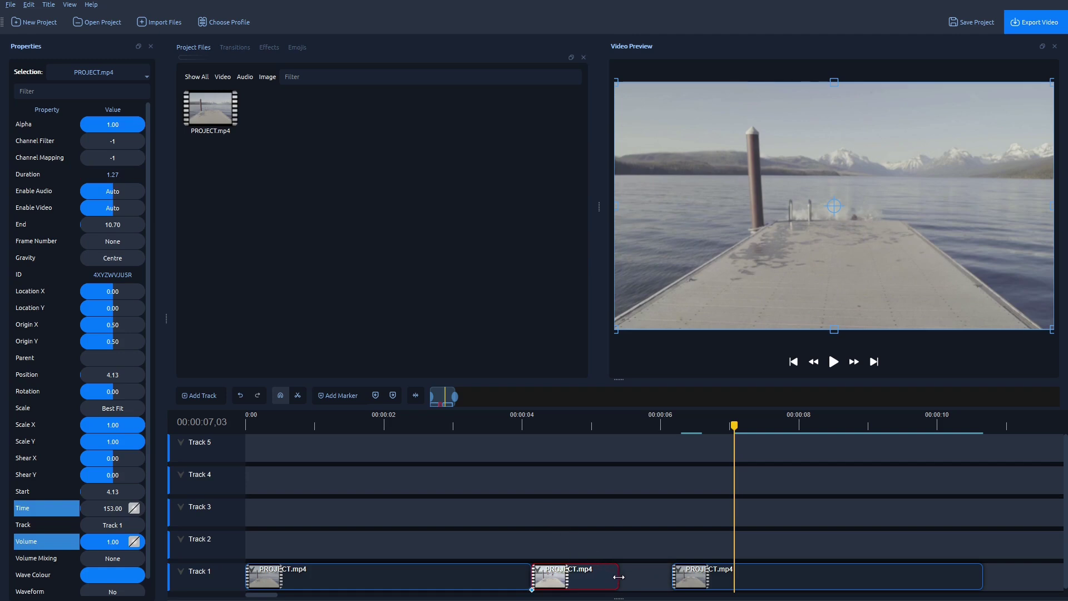
drag(619, 577, 602, 576)
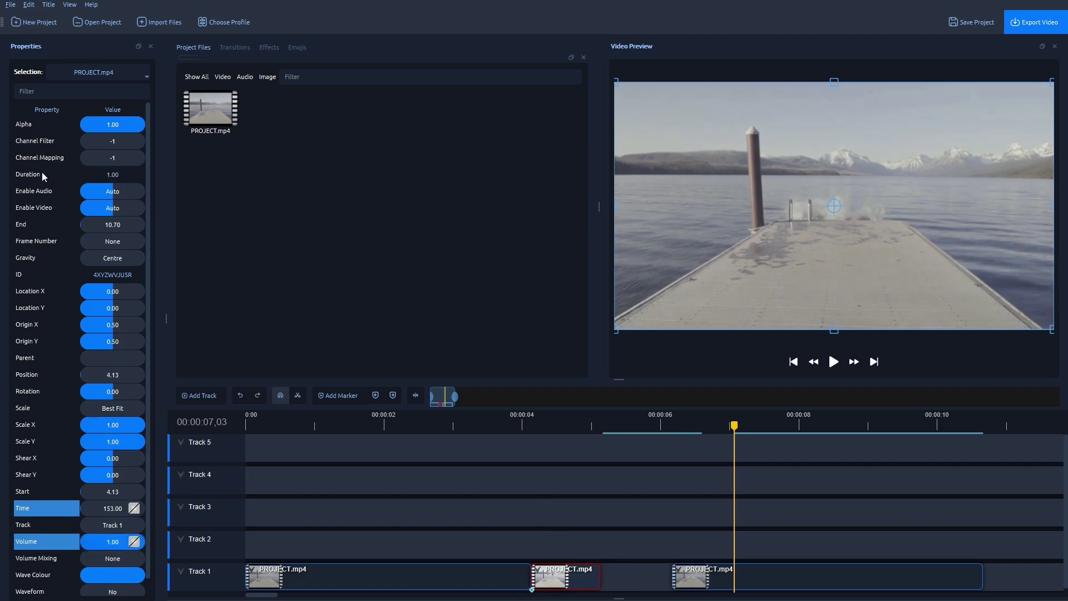
Step: Slide the third clip to 5.13 against the middle clip, then preview the edited sequence
drag(705, 574, 634, 566)
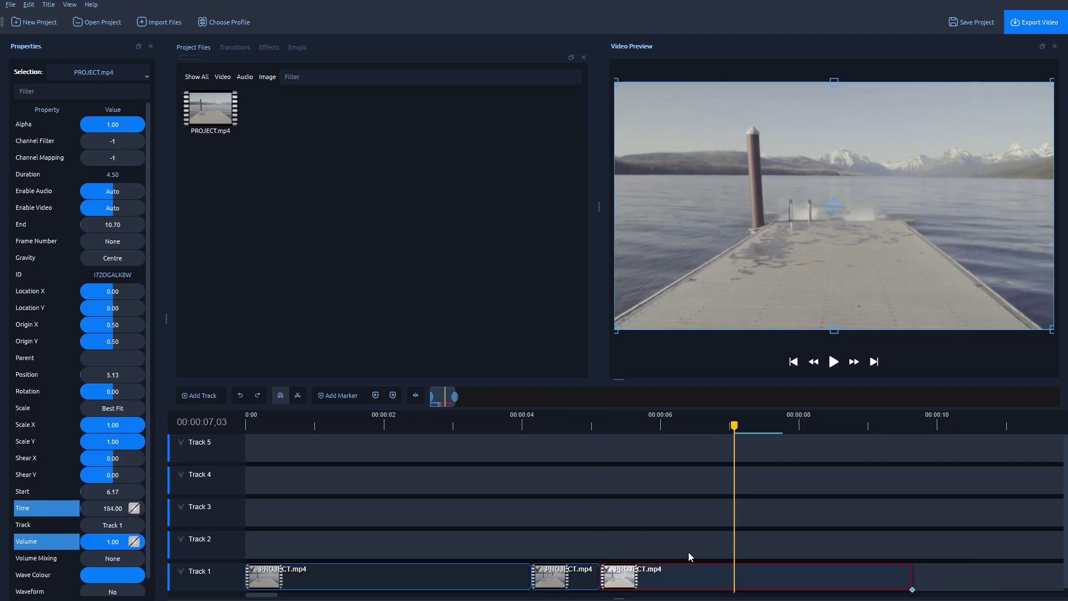
drag(735, 424, 372, 419)
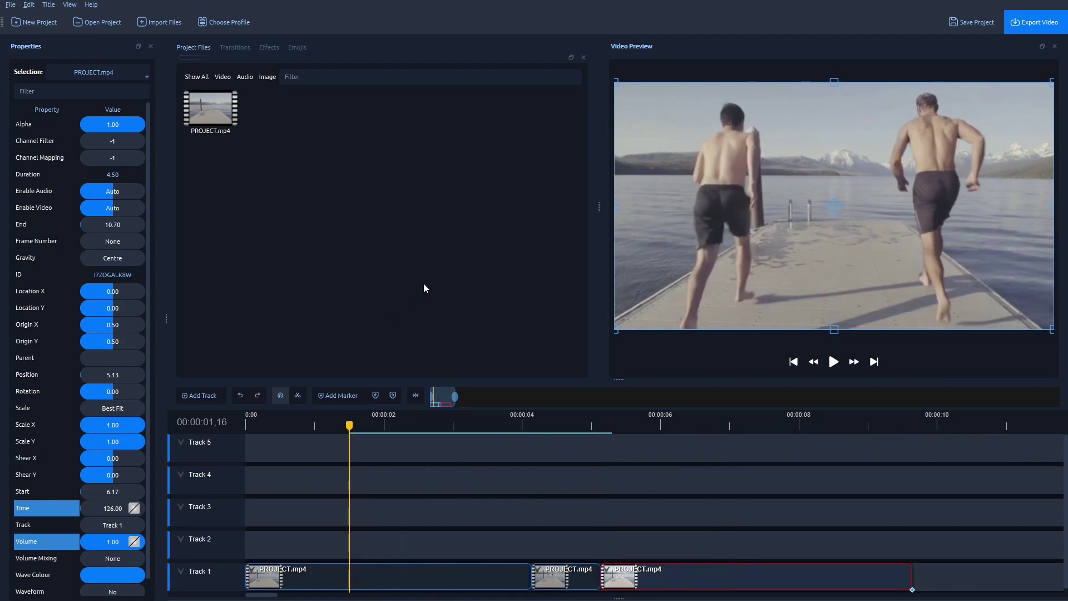
key(space)
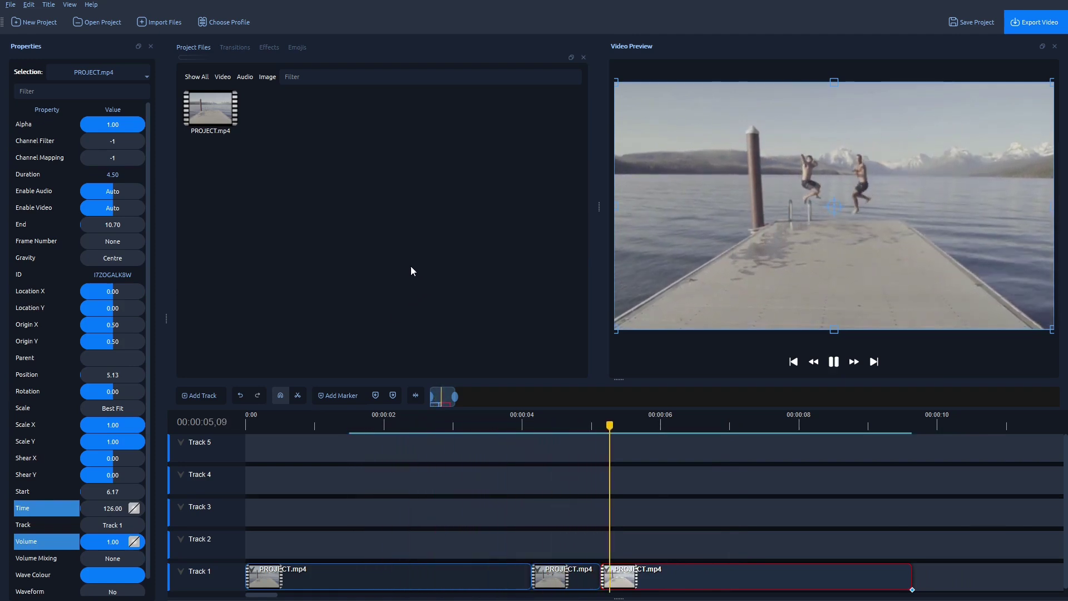
key(space)
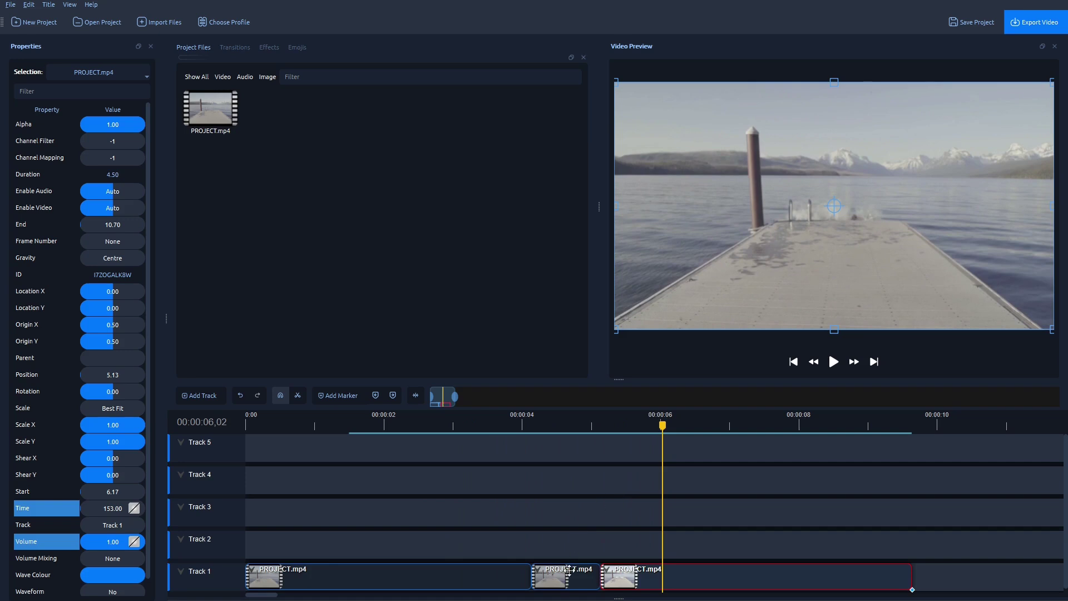
drag(576, 430, 450, 424)
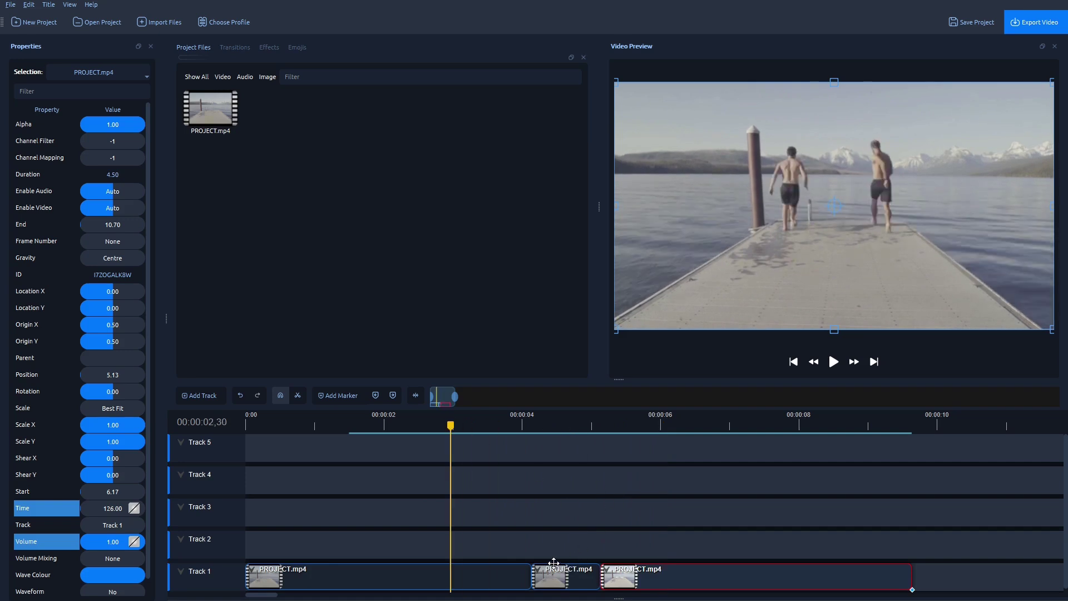
right_click(563, 577)
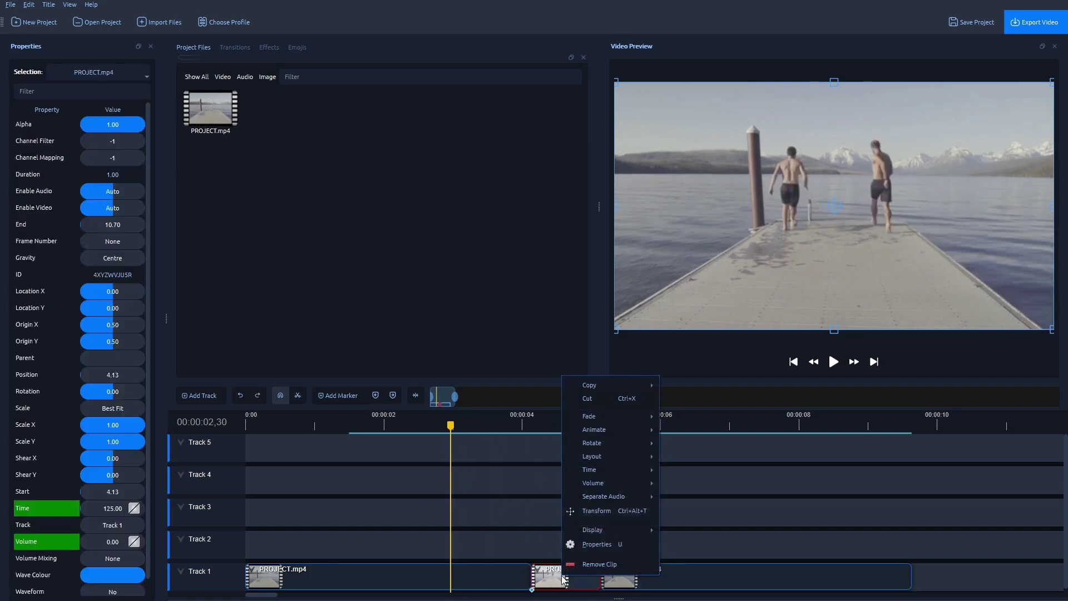
mouse_move(637, 472)
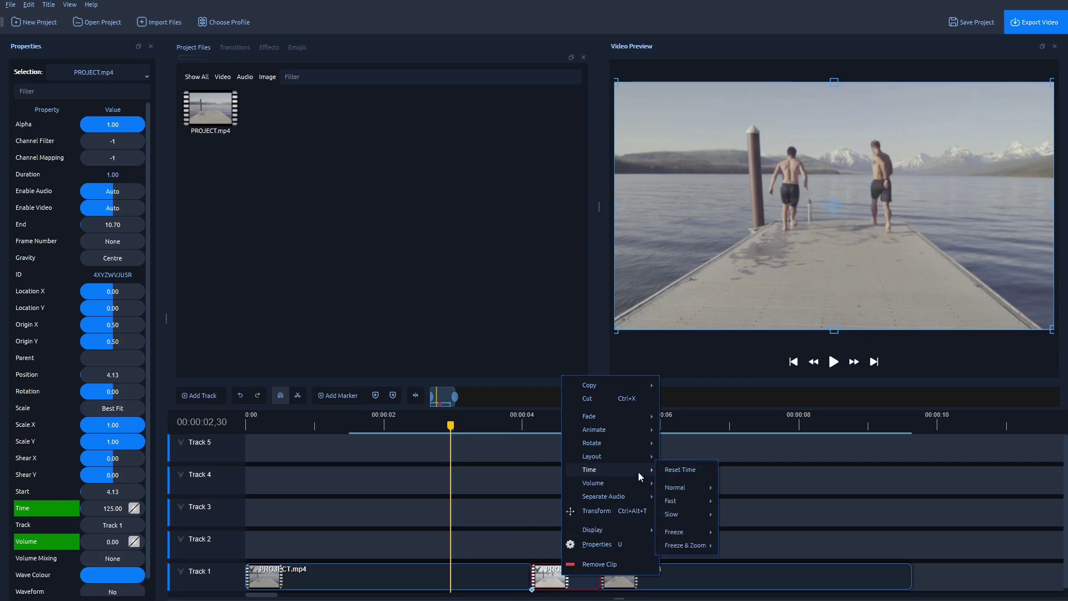
mouse_move(701, 538)
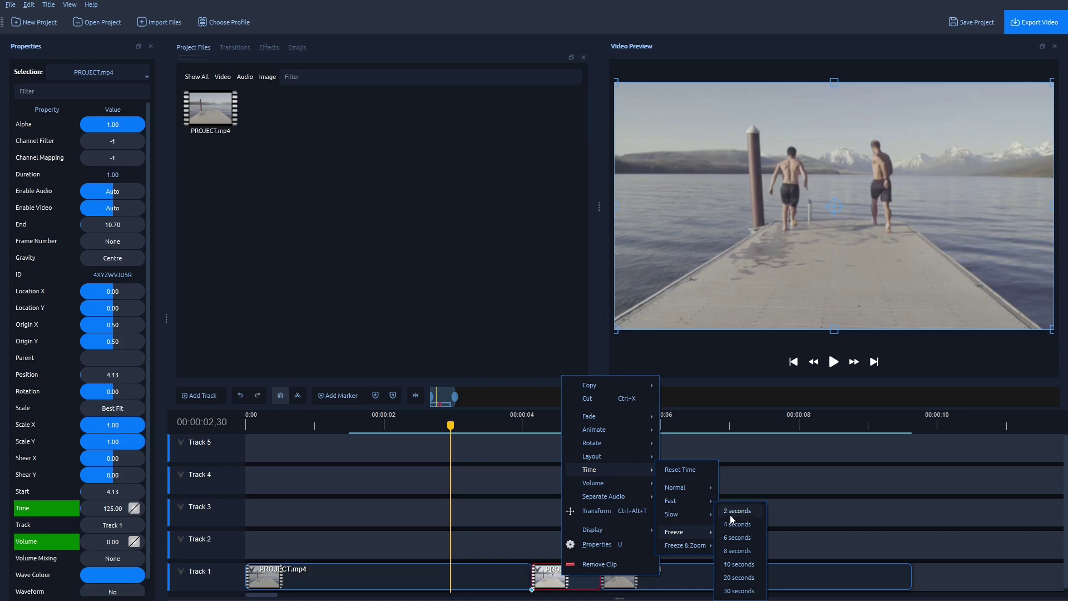
click(578, 449)
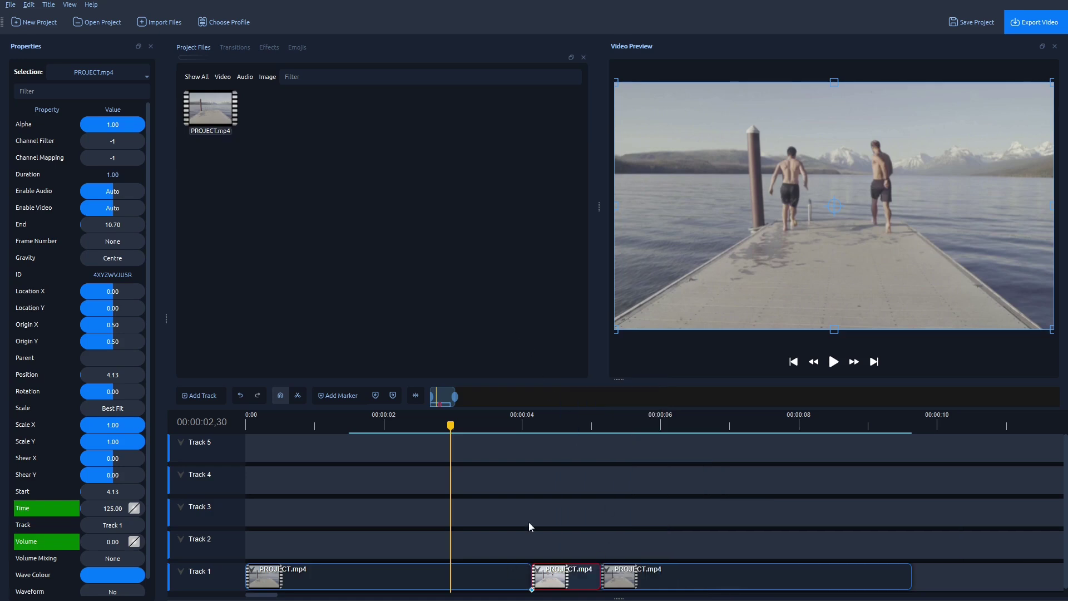